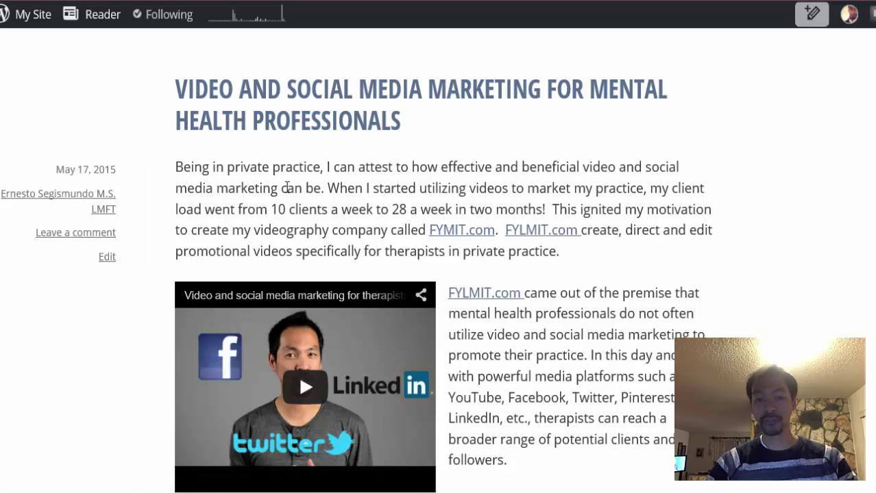
Briefly play and pause both embedded YouTube videos in the published post on video and social media marketing.
scroll(341, 197, "down", 1)
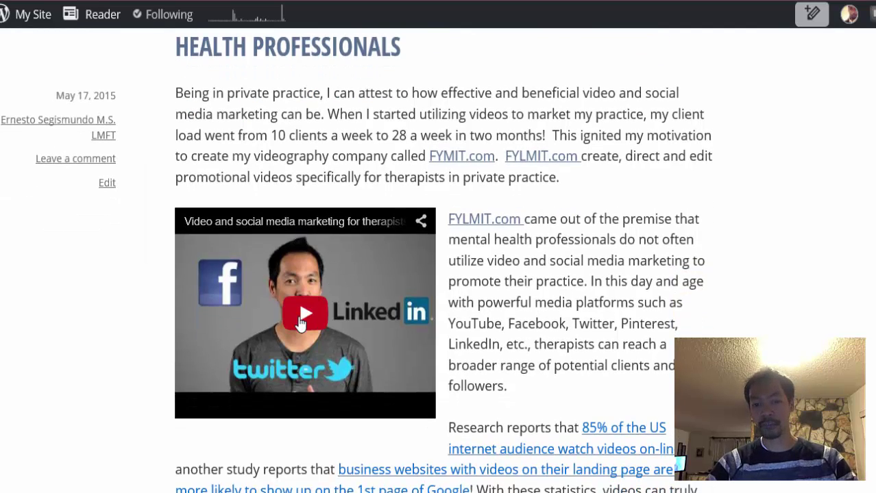
left_click(300, 319)
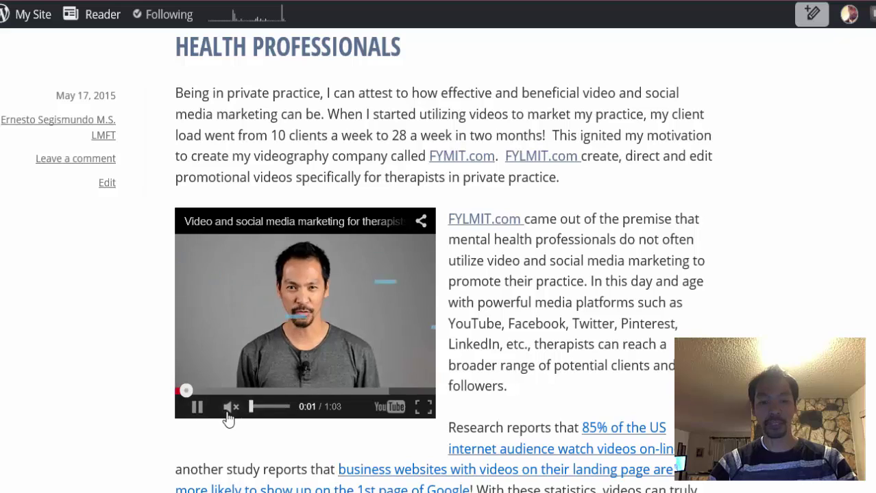
left_click(199, 419)
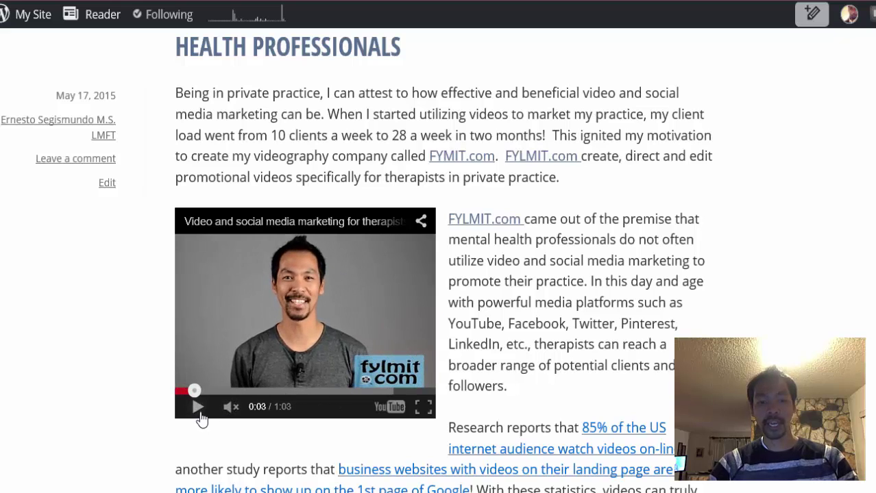
scroll(565, 293, "down", 9)
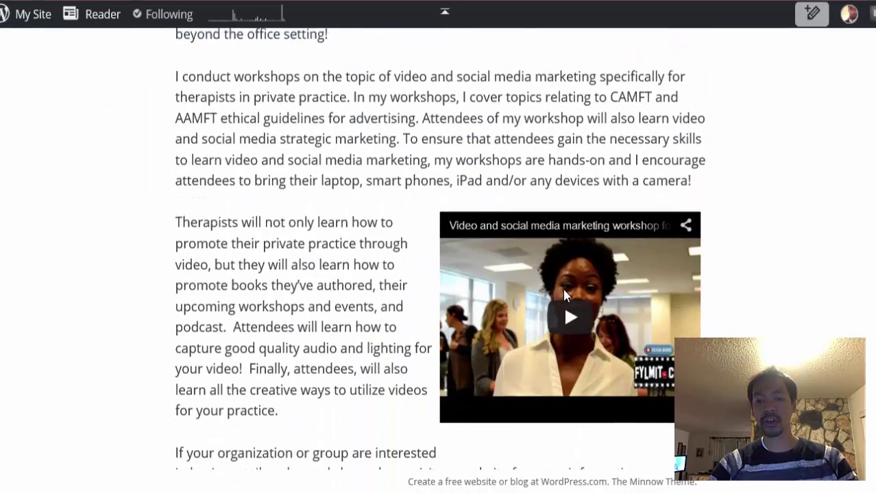
left_click(564, 312)
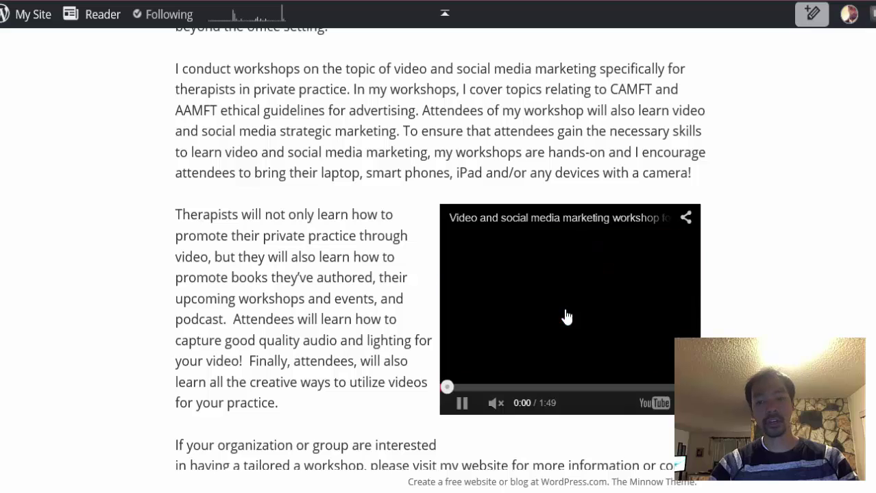
left_click(458, 405)
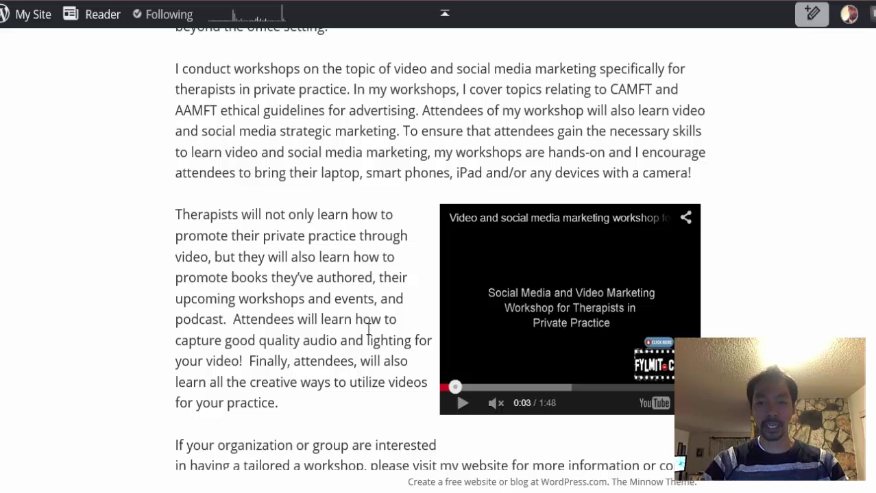
Open the post "Video and Social Media Marketing for Mental Health Professionals" for editing.
scroll(368, 331, "up", 7)
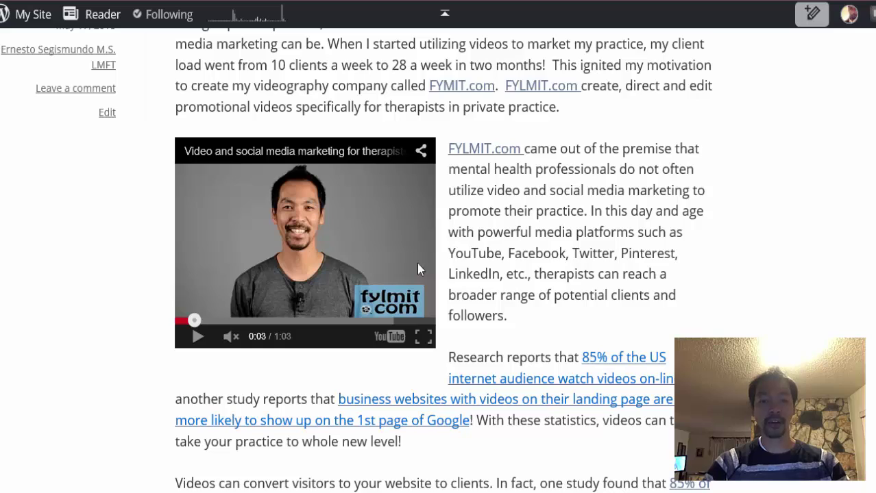
scroll(509, 254, "down", 5)
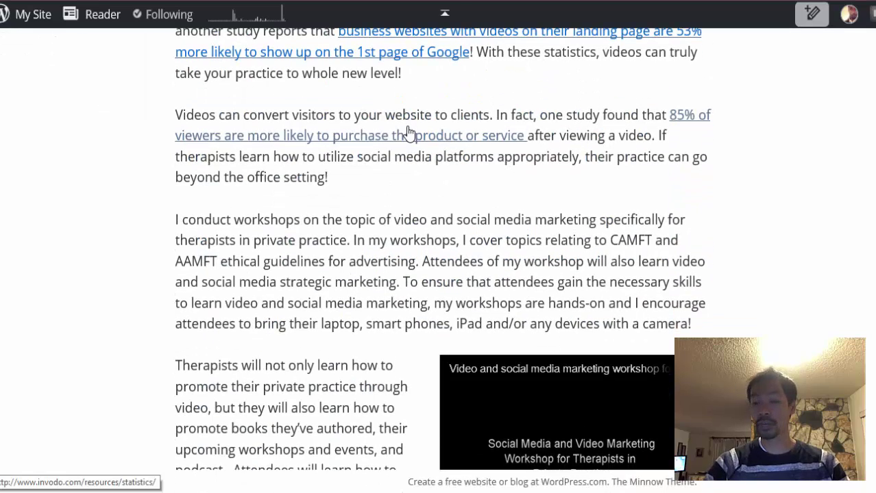
scroll(405, 131, "up", 5)
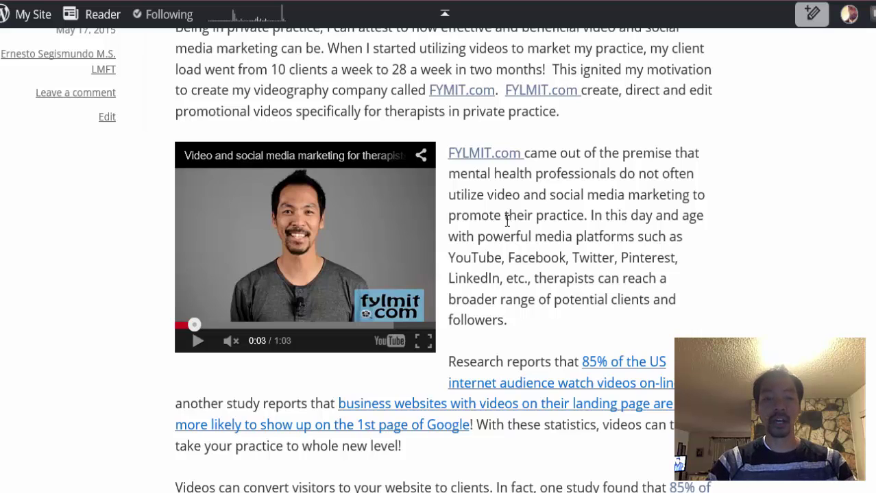
scroll(507, 220, "up", 3)
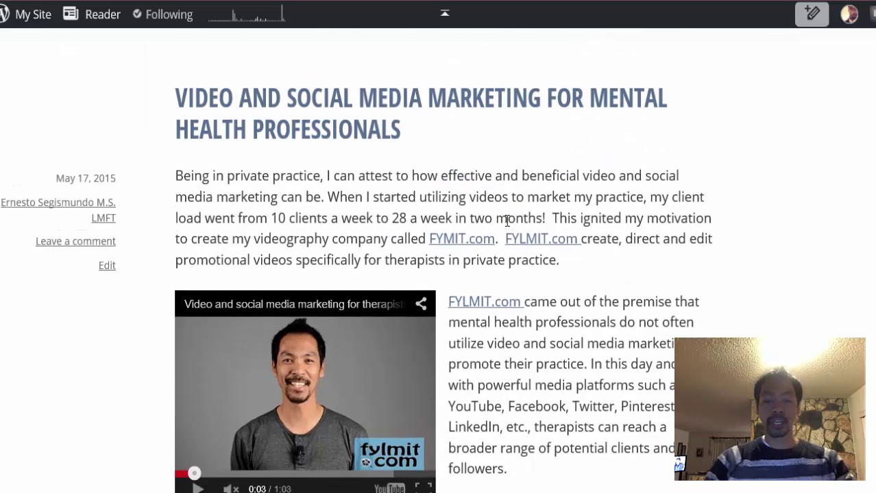
left_click(108, 273)
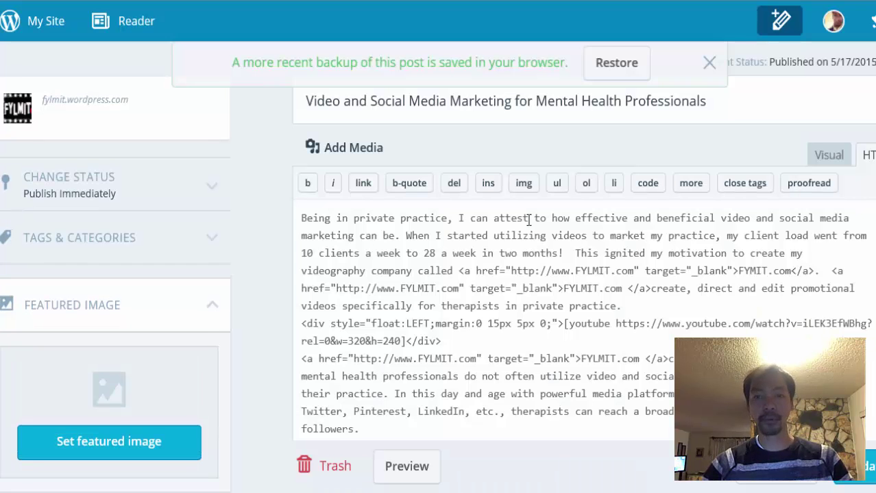
Switch to YouTube and copy the share link of "Social media and video marketing for therapists in private practice".
left_click(621, 22)
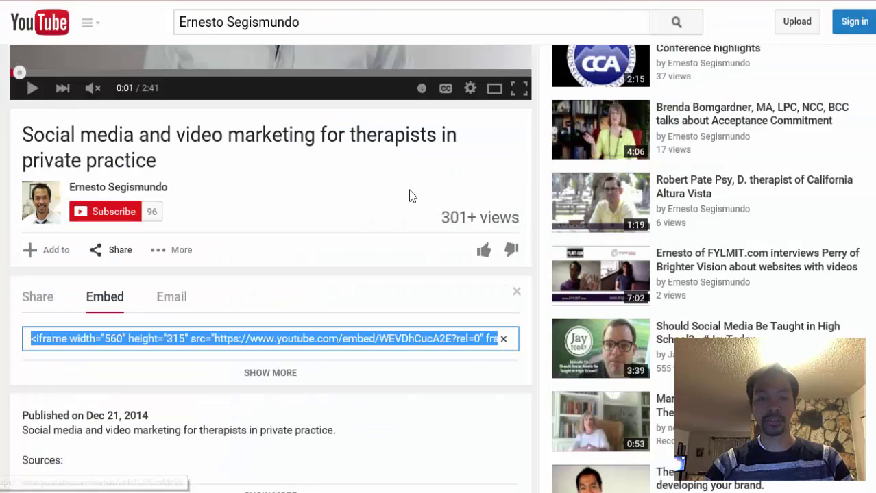
left_click(35, 302)
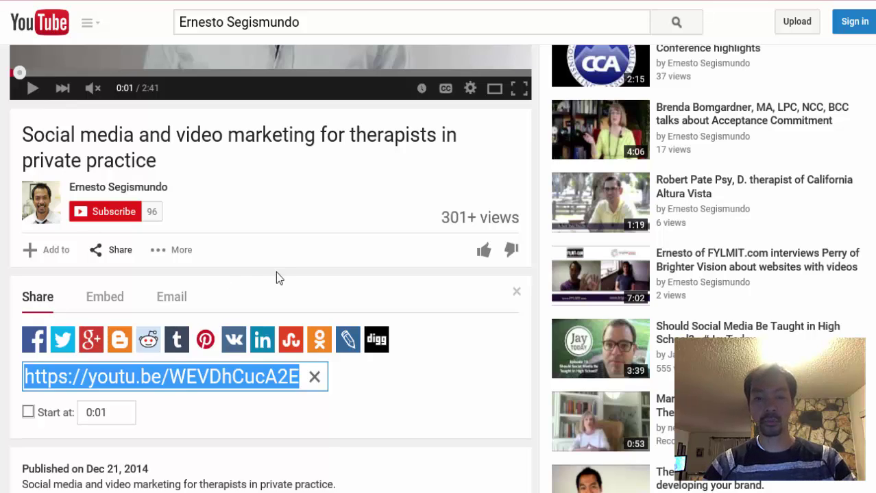
right_click(103, 378)
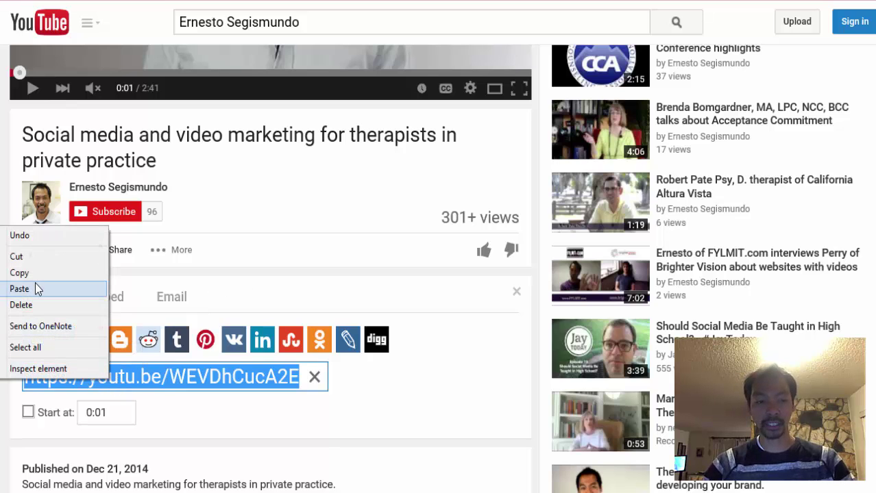
left_click(35, 272)
scroll(268, 226, "up", 5)
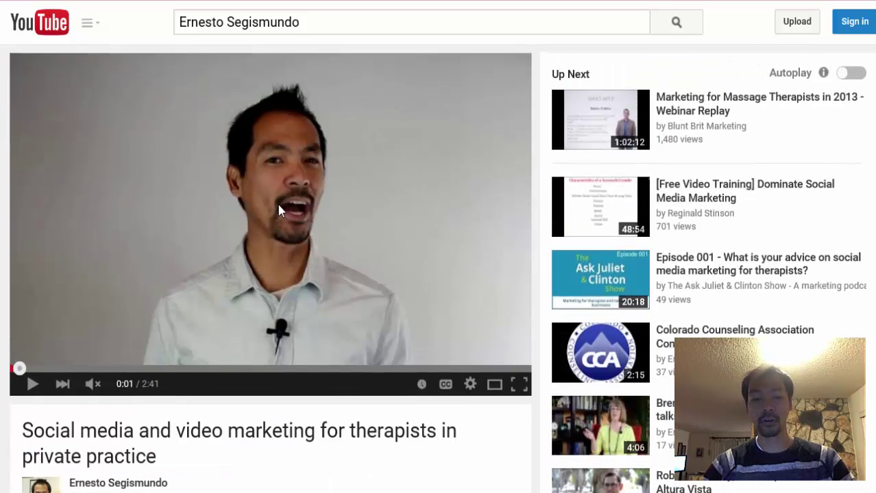
left_click(493, 2)
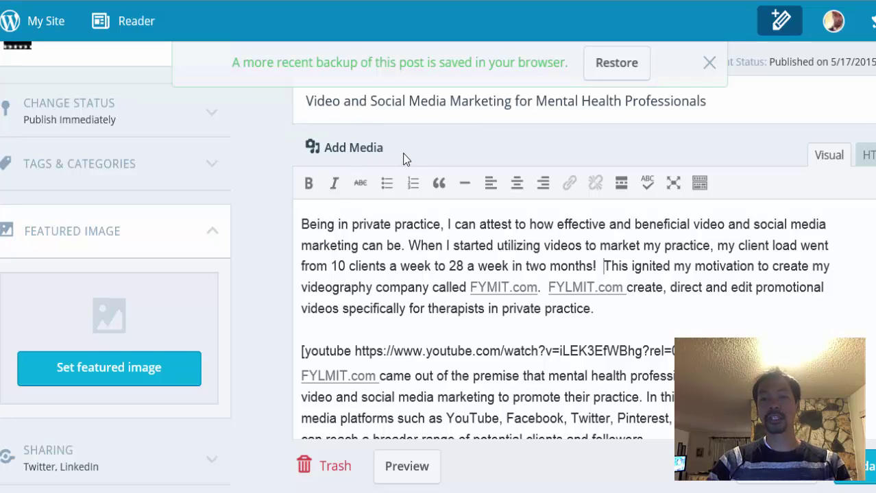
left_click(369, 154)
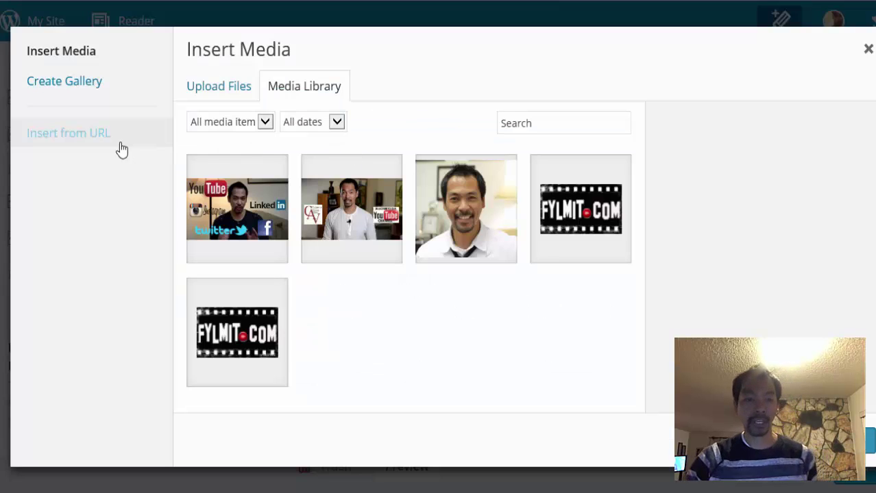
left_click(99, 140)
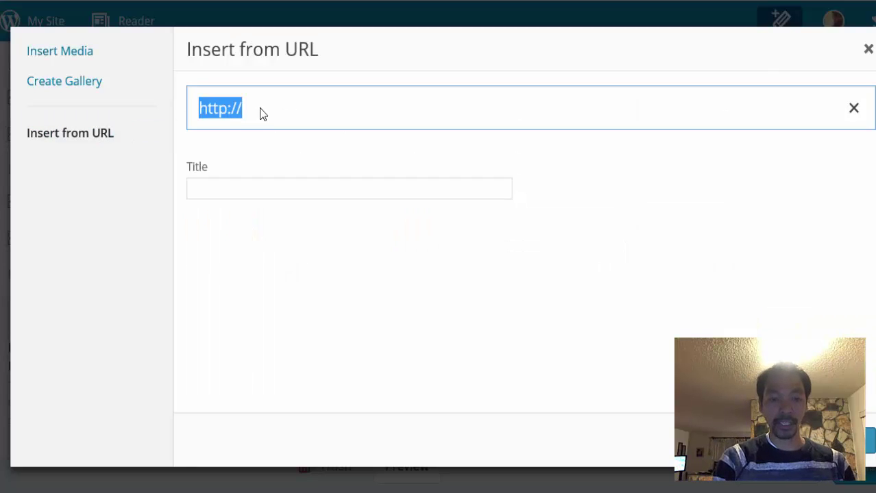
key("ctrl+v")
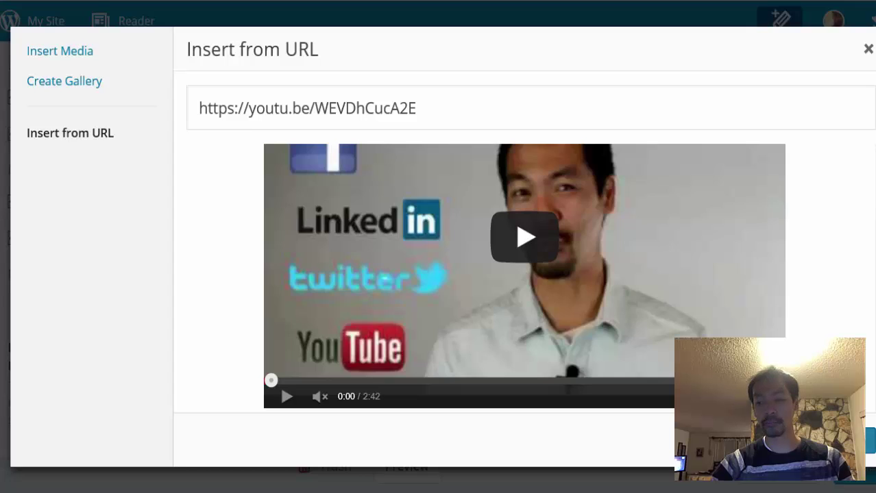
left_click(868, 441)
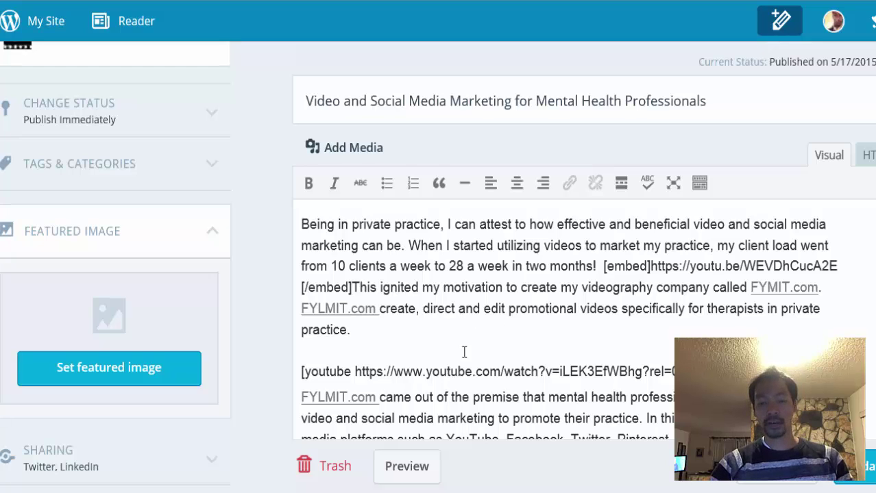
Preview the post and examine the size and placement of the inserted video relative to the existing one.
left_click(407, 467)
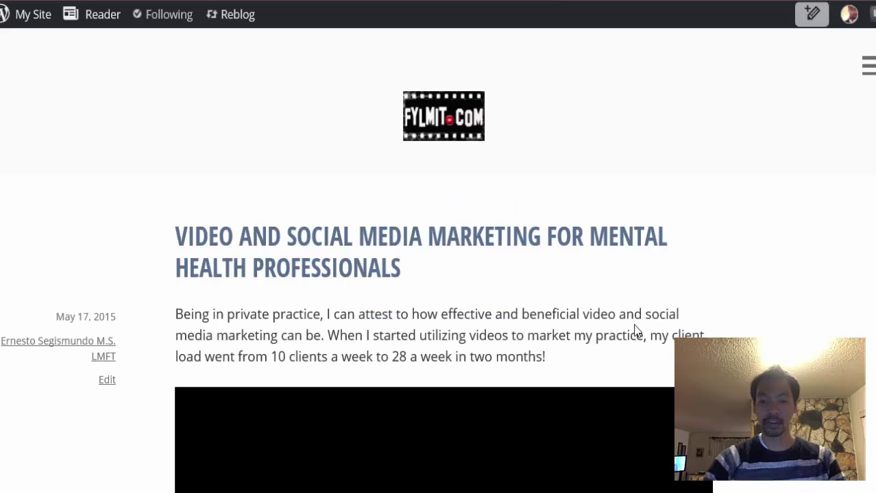
scroll(580, 357, "down", 5)
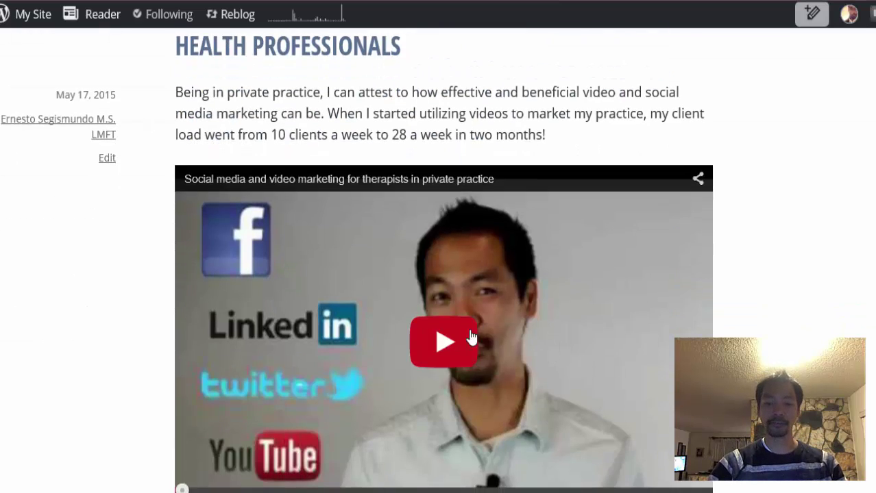
scroll(480, 308, "up", 1)
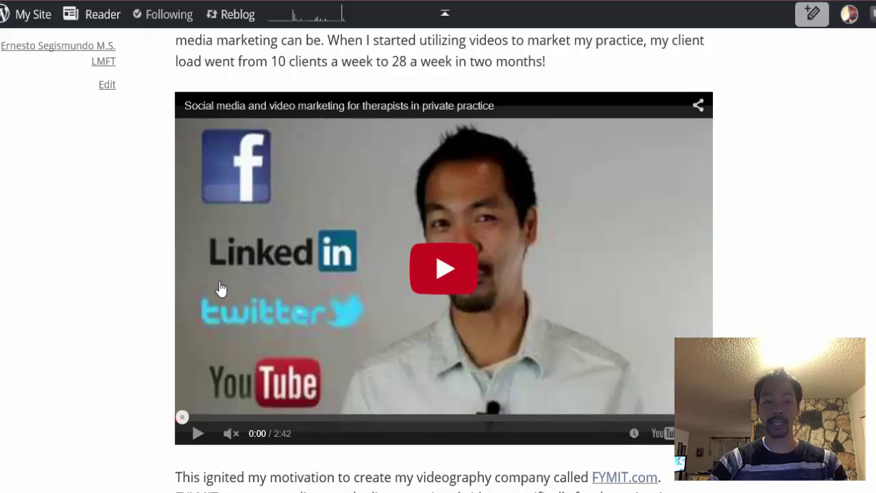
scroll(353, 385, "down", 3)
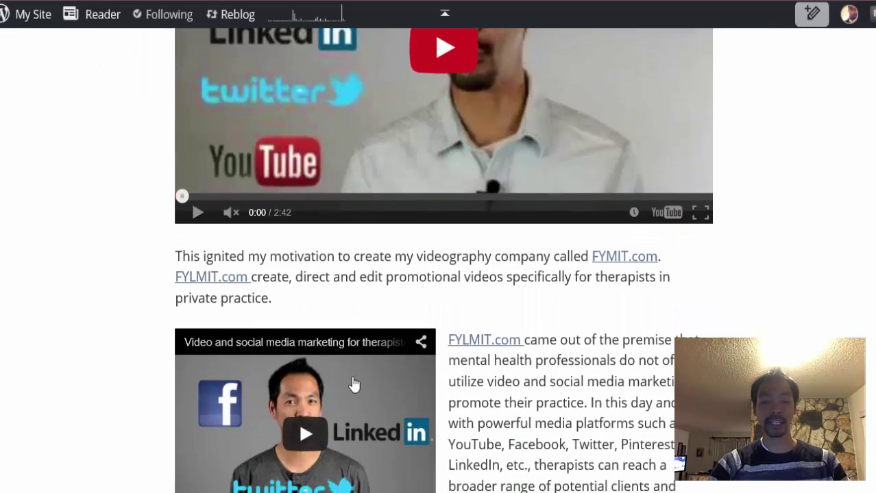
scroll(428, 307, "up", 1)
scroll(428, 302, "up", 2)
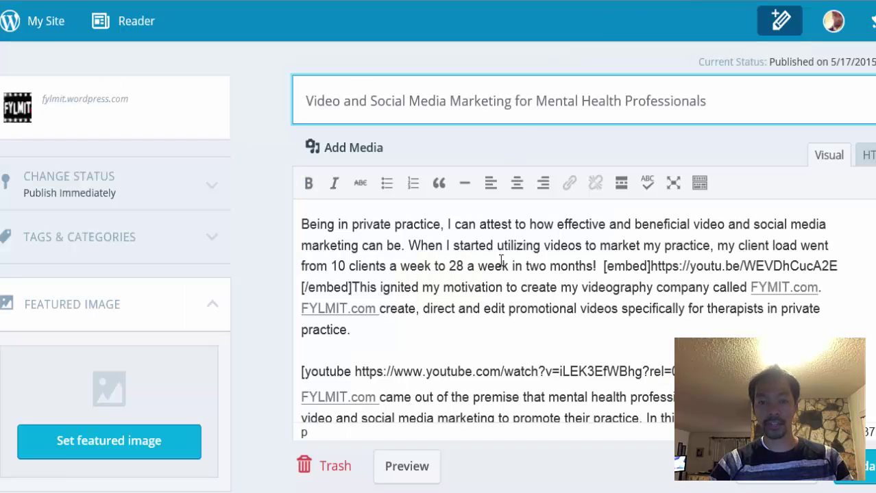
Delete the [embed] shortcode of the inserted YouTube video from the first paragraph.
scroll(494, 288, "down", 1)
scroll(496, 289, "up", 2)
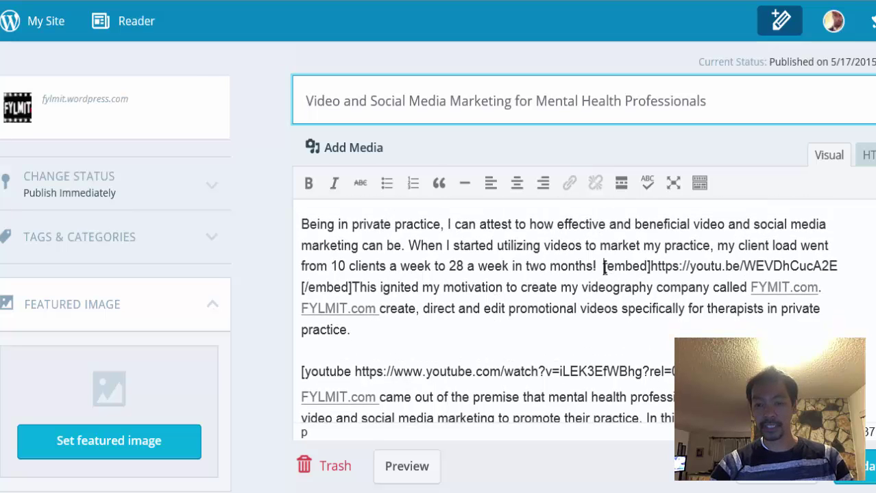
left_click_drag(604, 267, 353, 292)
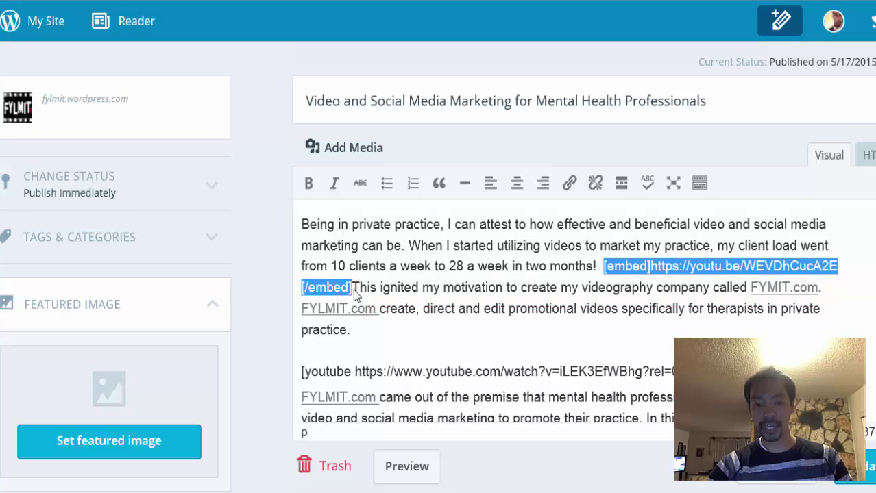
key("BackSpace")
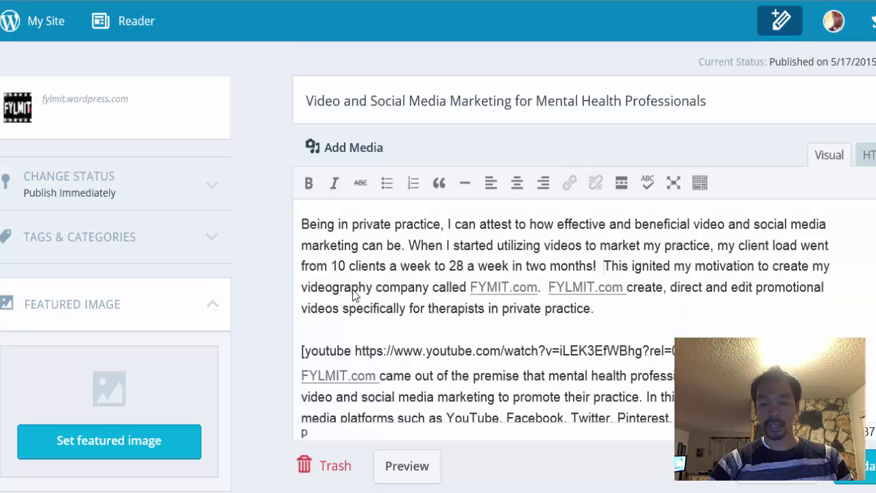
Copy the iframe embed code (560 × 315) of the same YouTube video into the WordPress post's HTML, before "This ignited my motivation".
left_click(868, 156)
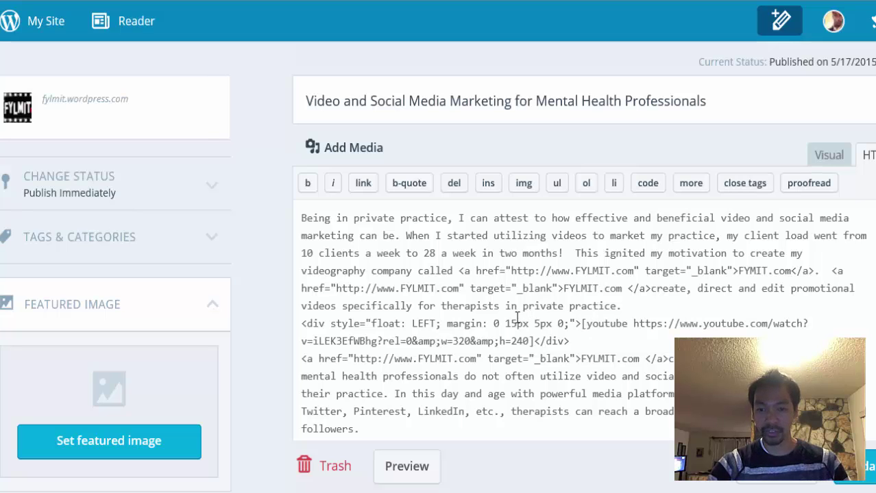
left_click(576, 254)
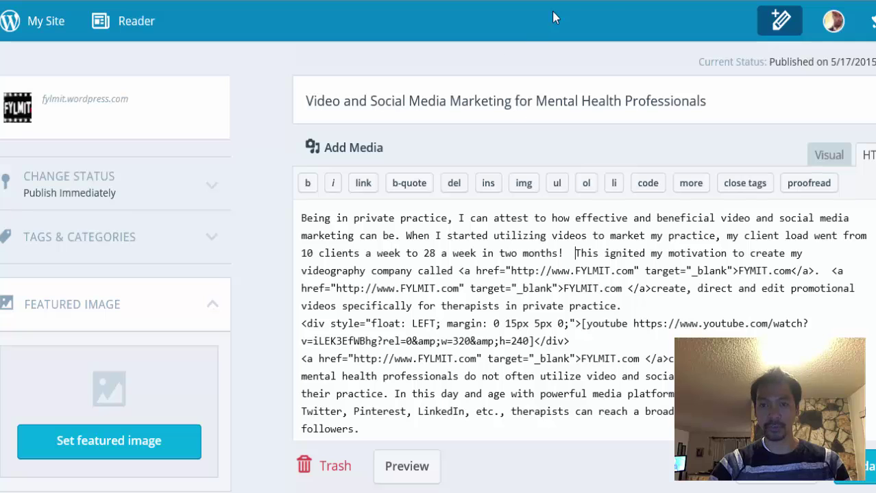
left_click(617, 2)
scroll(362, 291, "down", 3)
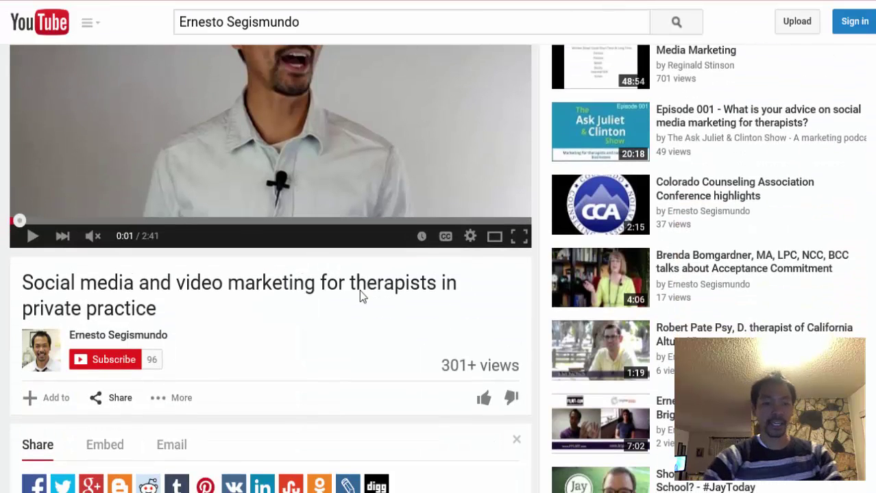
scroll(342, 292, "down", 1)
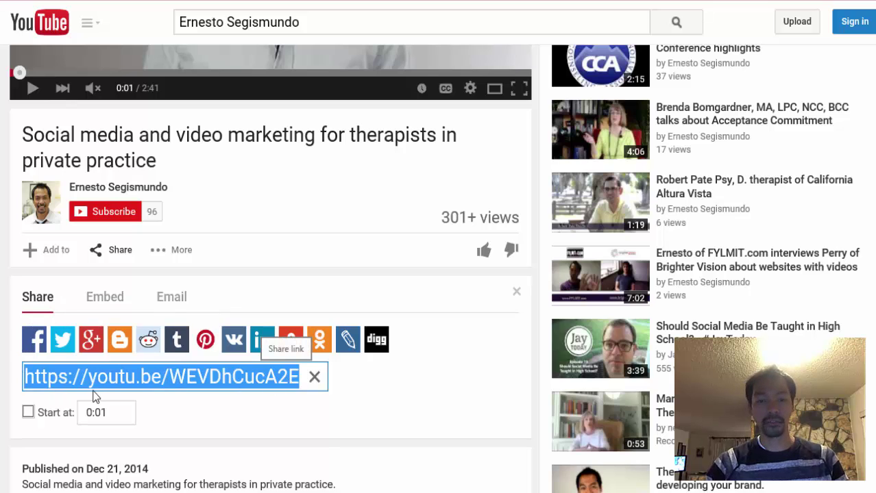
left_click(118, 305)
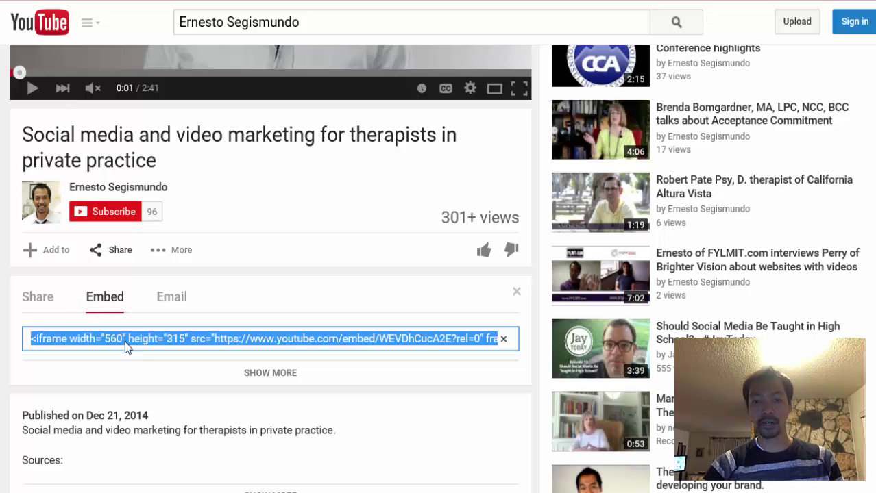
key("ctrl+Tab")
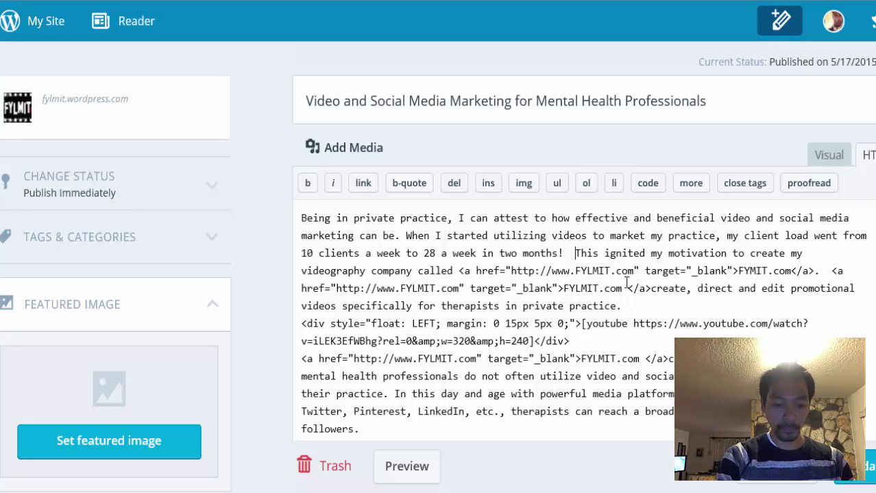
type("<iframe width=\"560\" height=\"315\" src=\"https://www.youtube.com/embed/WEVDhCucA2E?rel=0\" frameborder=\"0\" allowfullscreen></iframe>")
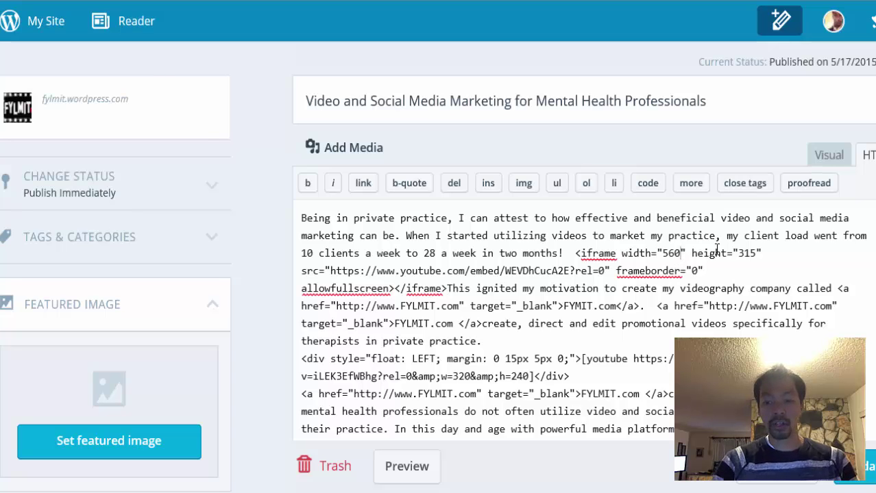
Set the embedded iframe's width to 320 and height to 240, and preview the video in the post.
key("BackSpace")
key("BackSpace")
key("BackSpace")
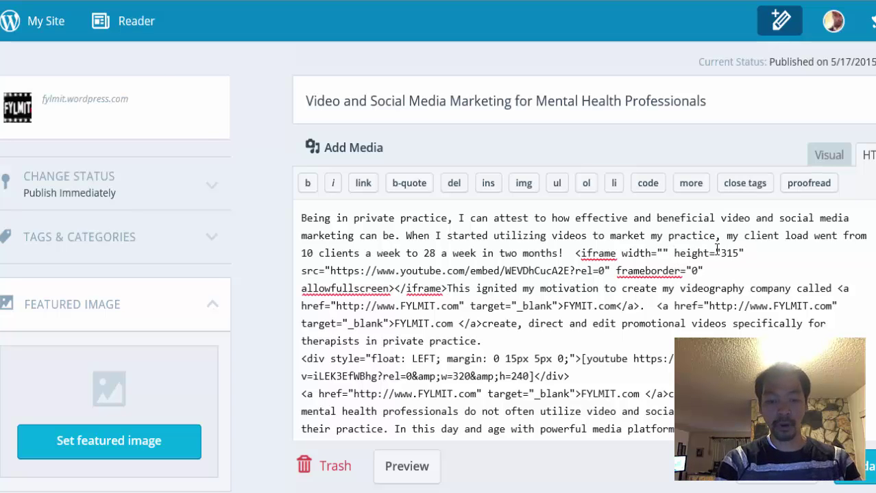
type("320")
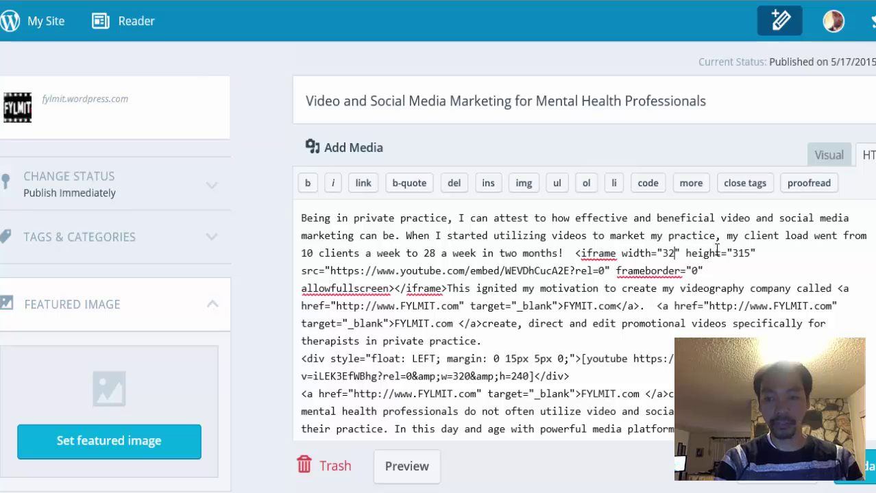
left_click(758, 254)
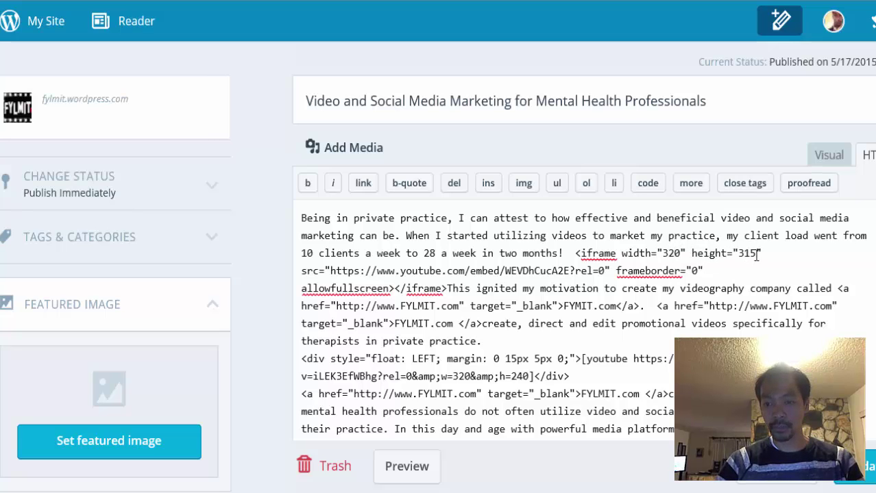
key("BackSpace")
key("BackSpace")
key("BackSpace")
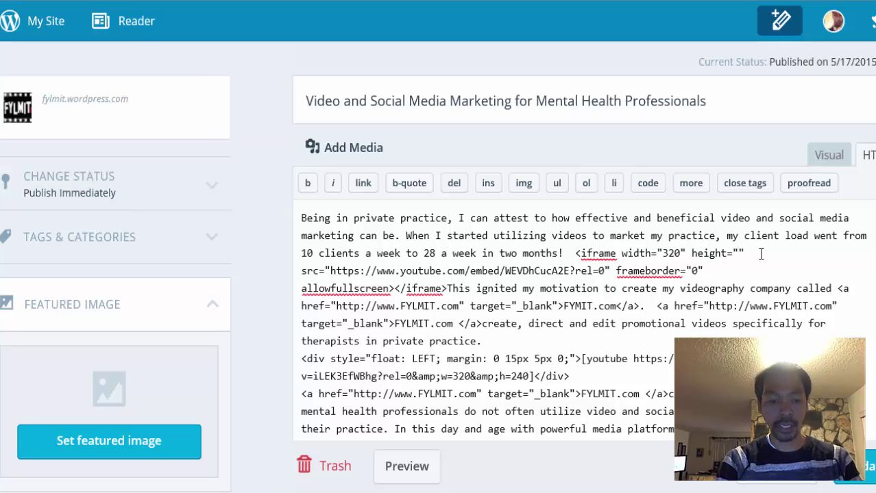
type("240")
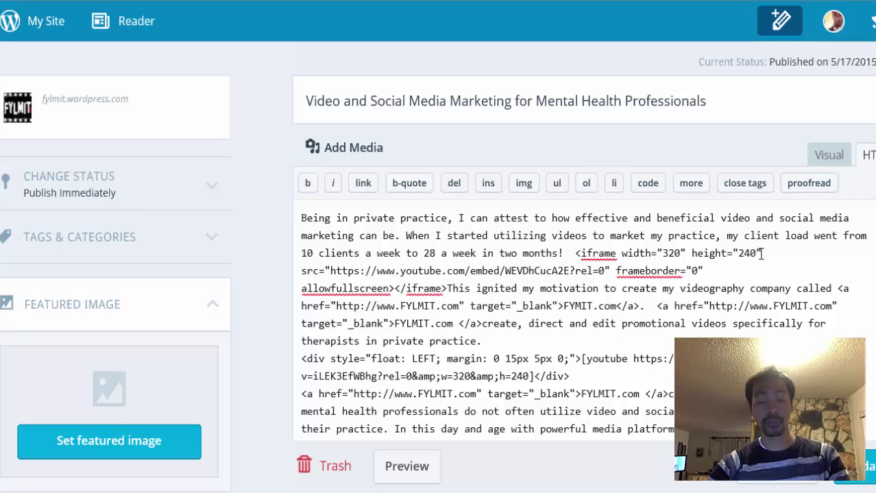
left_click(424, 476)
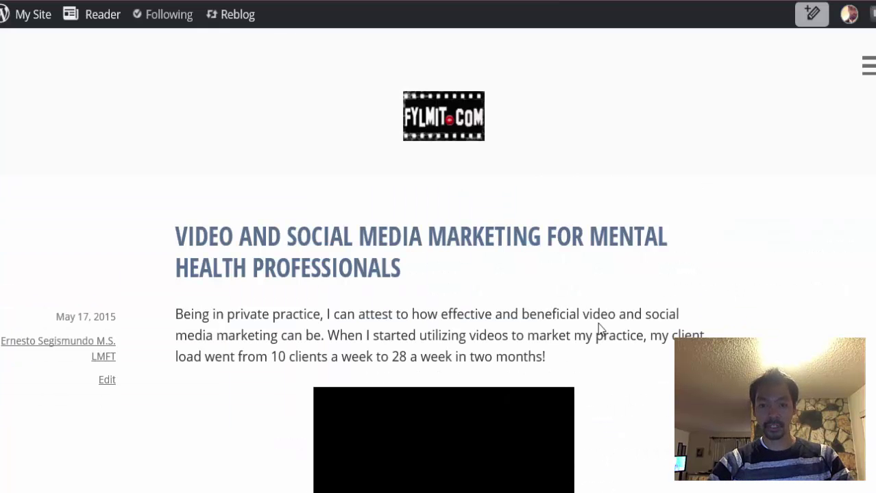
scroll(568, 362, "down", 3)
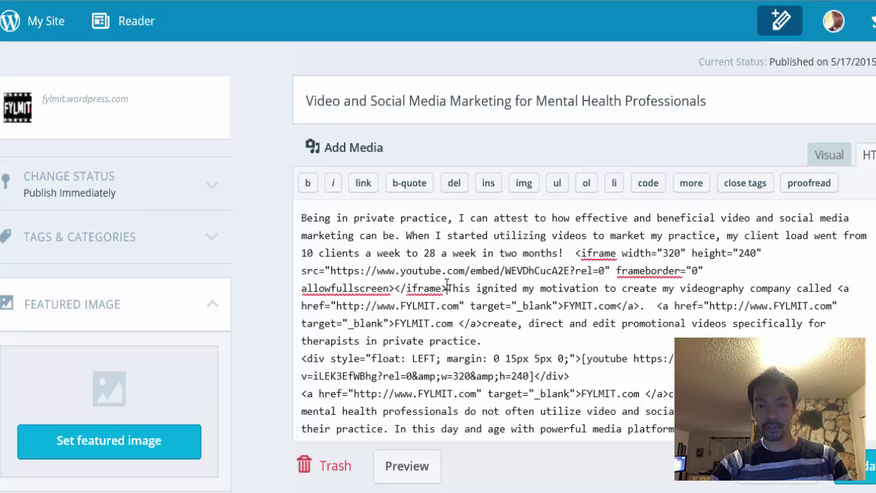
Copy the opening tag <div style="float:LEFT;margin:0 15px 5px 0;"> from the Word document into the WordPress post's HTML, directly before the iframe code.
mouse_move(447, 288)
left_mouse_down()
mouse_move(465, 271)
mouse_move(617, 270)
mouse_move(579, 255)
mouse_move(559, 273)
mouse_move(449, 292)
left_mouse_up()
left_click(579, 255)
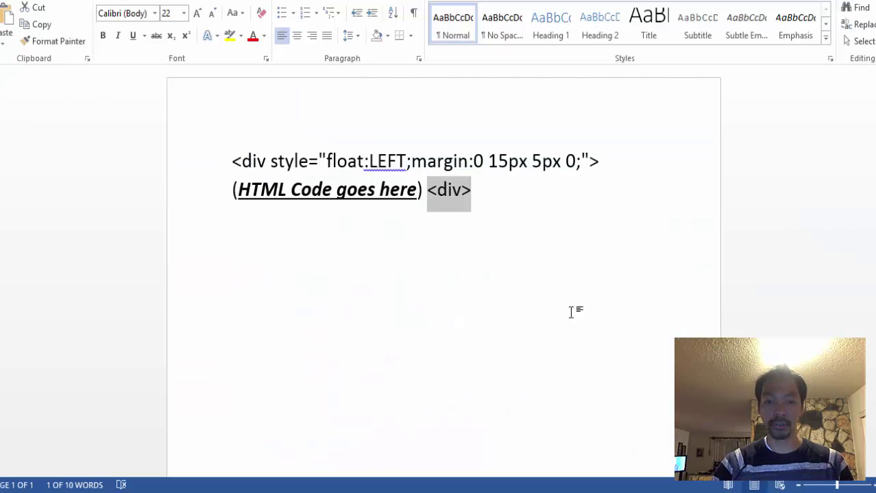
left_click(569, 287)
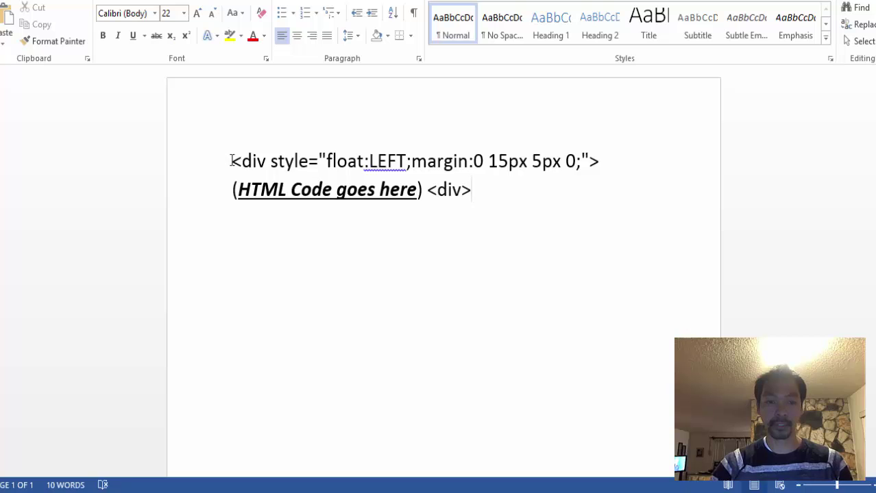
left_click_drag(231, 160, 596, 164)
key("ctrl+c")
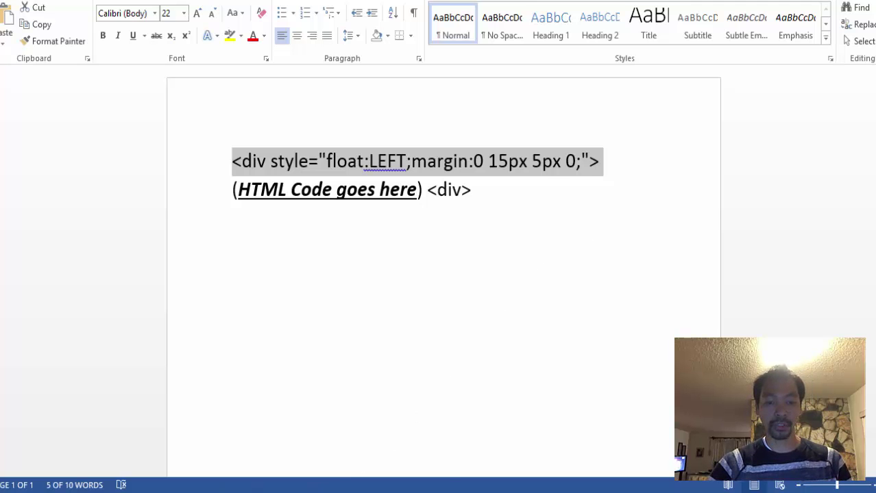
mouse_move(227, 423)
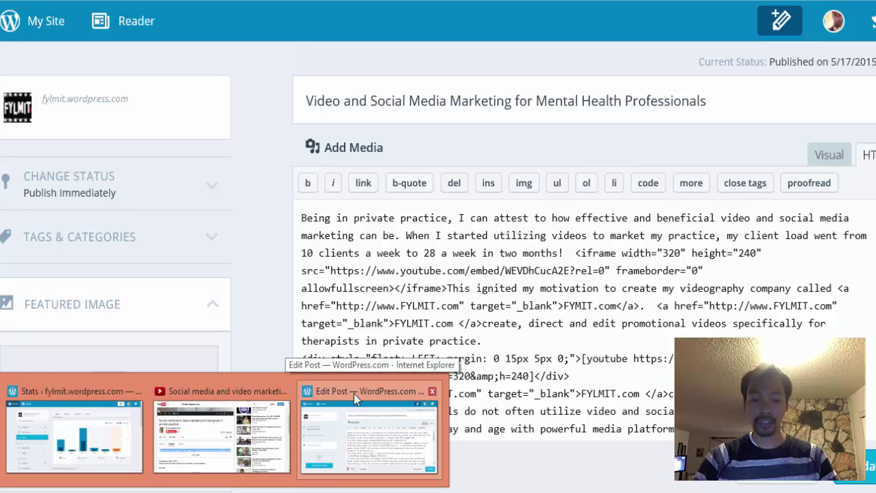
left_click(353, 393)
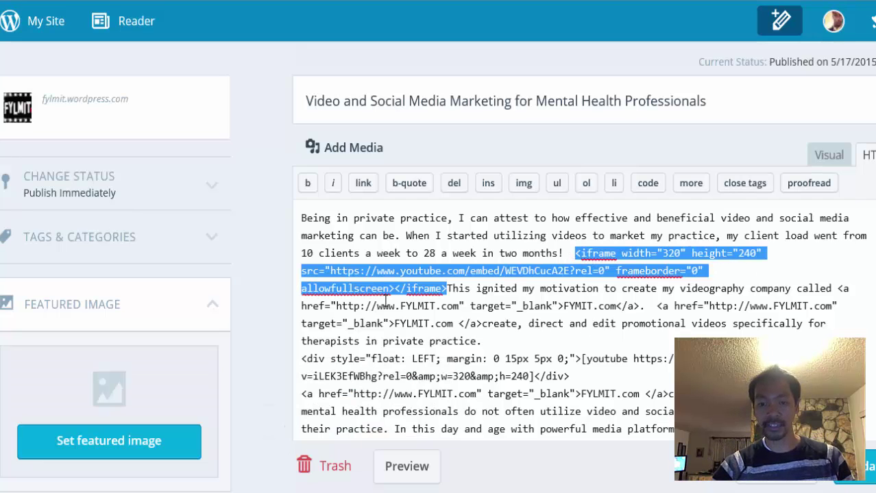
left_click(569, 254)
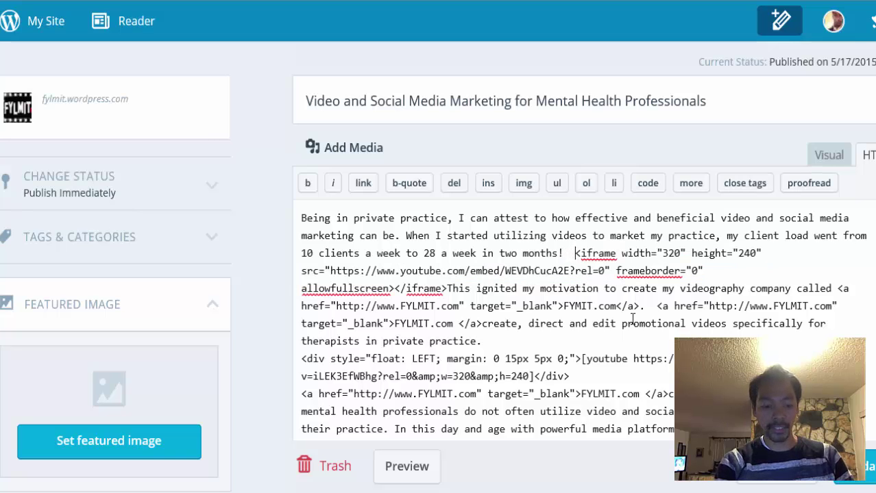
key("ctrl+v")
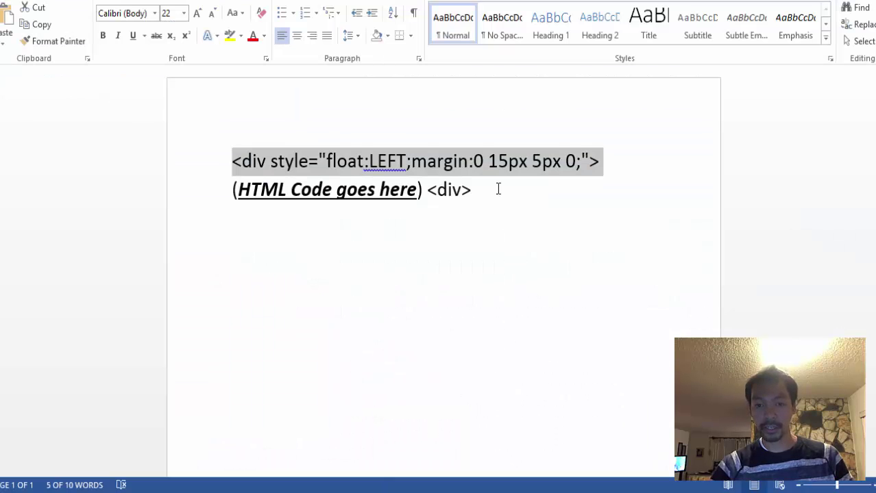
Copy the <div> tag from the Word document to directly after the iframe in the WordPress post, and correct it to </div>.
left_click(496, 189)
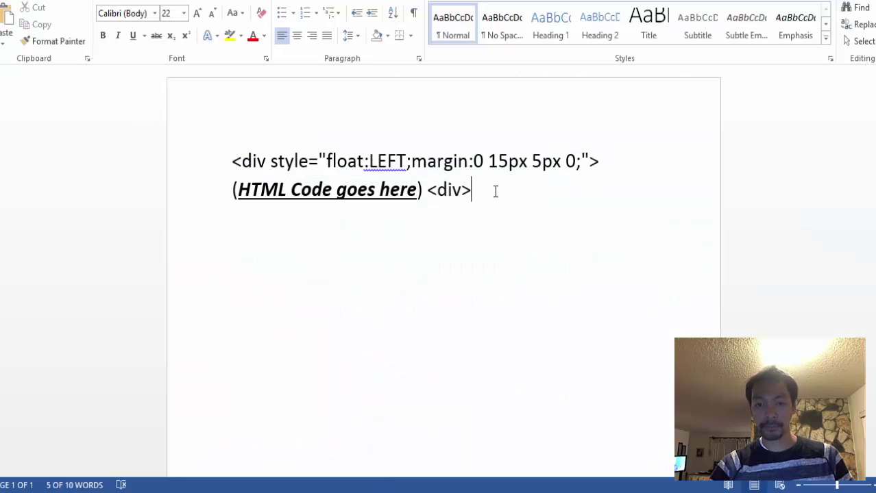
left_click_drag(478, 189, 426, 190)
key("ctrl+c")
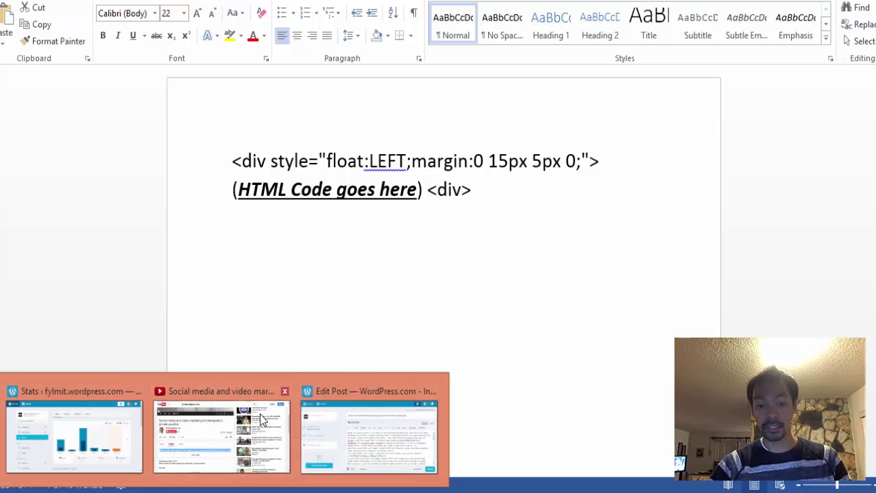
left_click(369, 392)
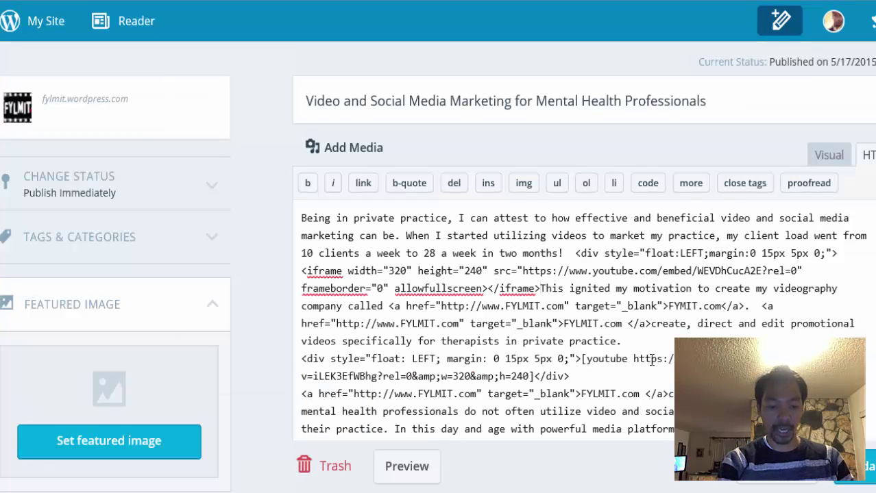
key("ctrl+v")
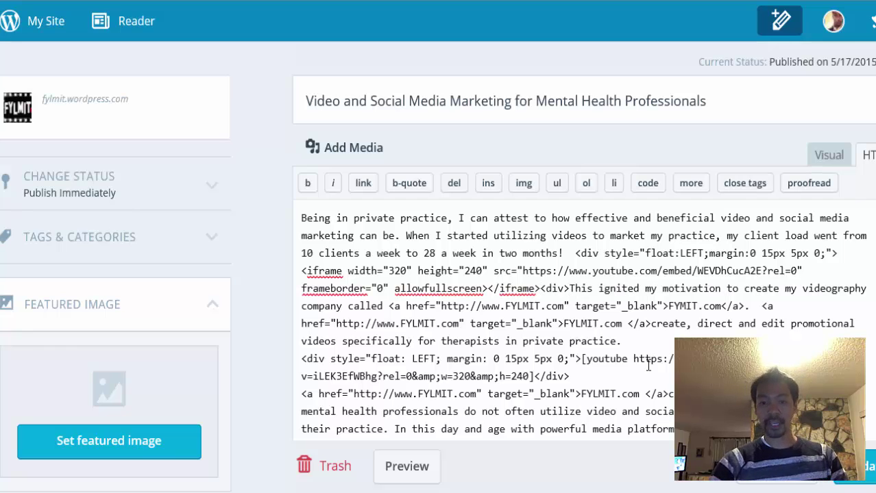
left_click(415, 477)
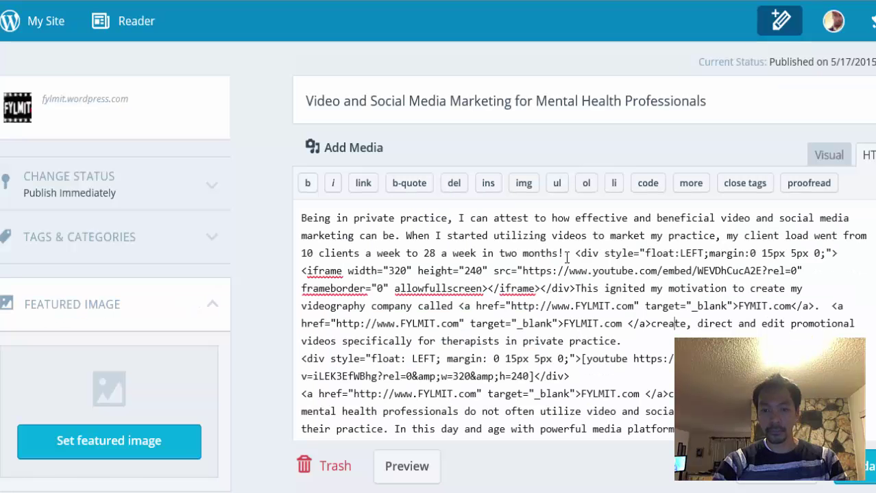
Preview the post and examine how the text wraps around the embedded video and the other videos.
left_click(406, 469)
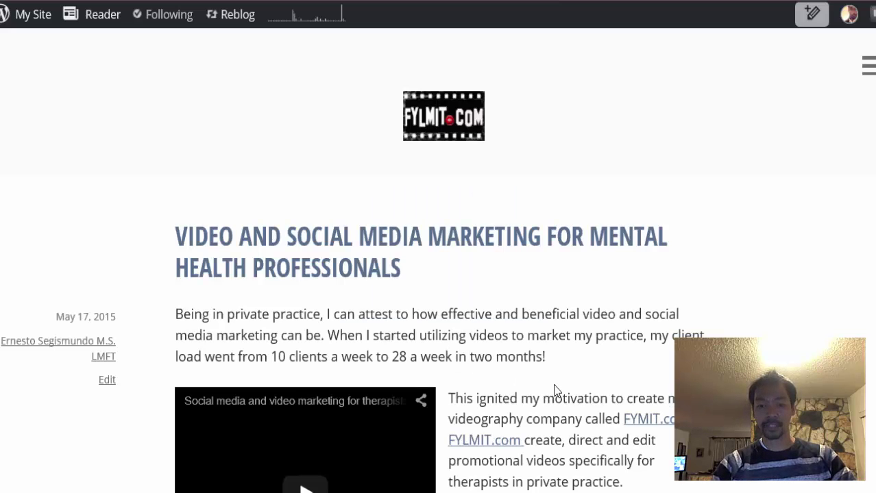
scroll(549, 391, "down", 2)
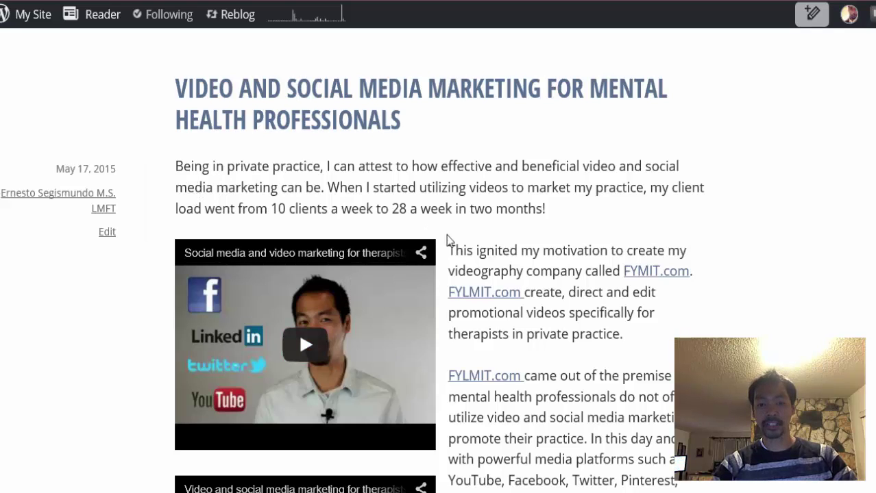
scroll(495, 322, "down", 2)
scroll(504, 288, "down", 2)
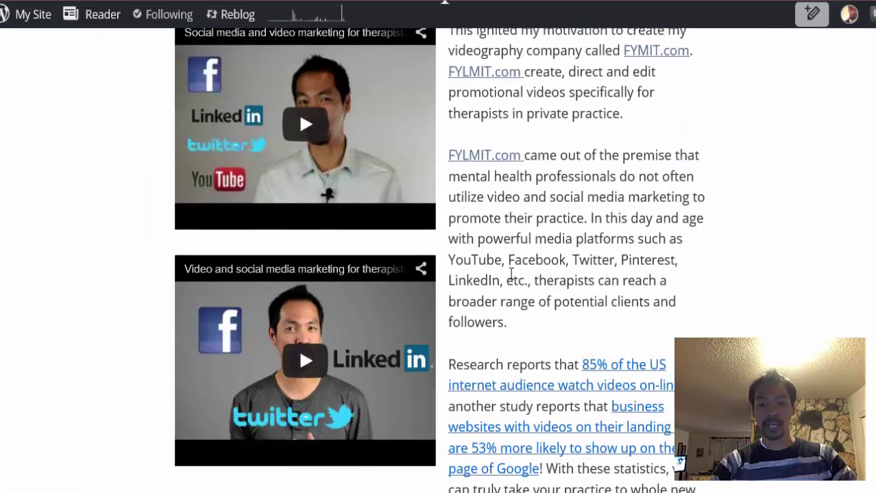
scroll(540, 269, "down", 2)
scroll(542, 277, "down", 10)
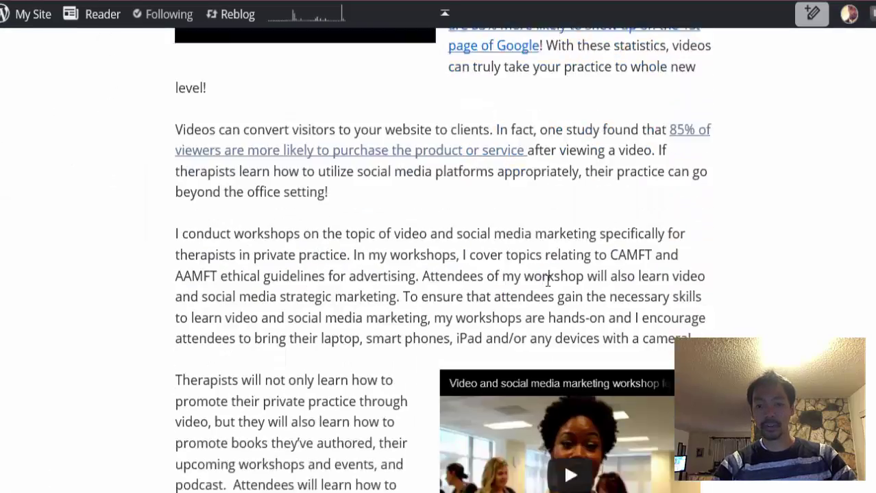
scroll(553, 228, "up", 8)
scroll(547, 287, "up", 10)
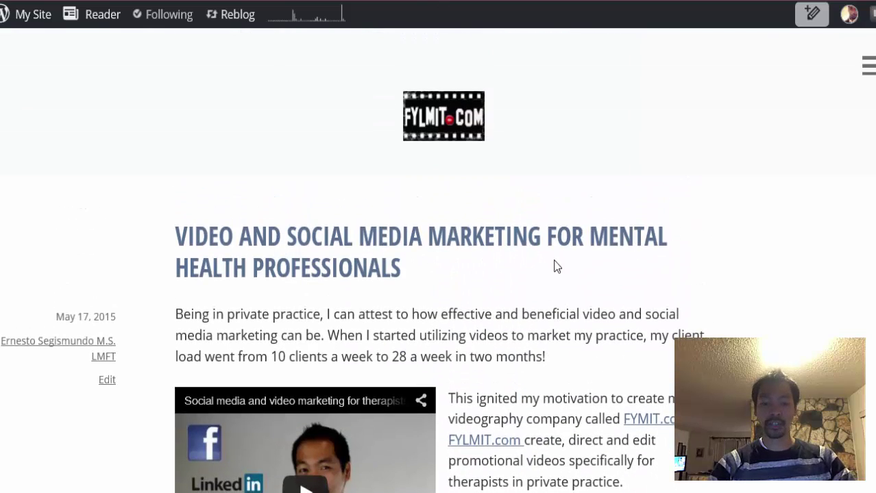
scroll(483, 250, "down", 3)
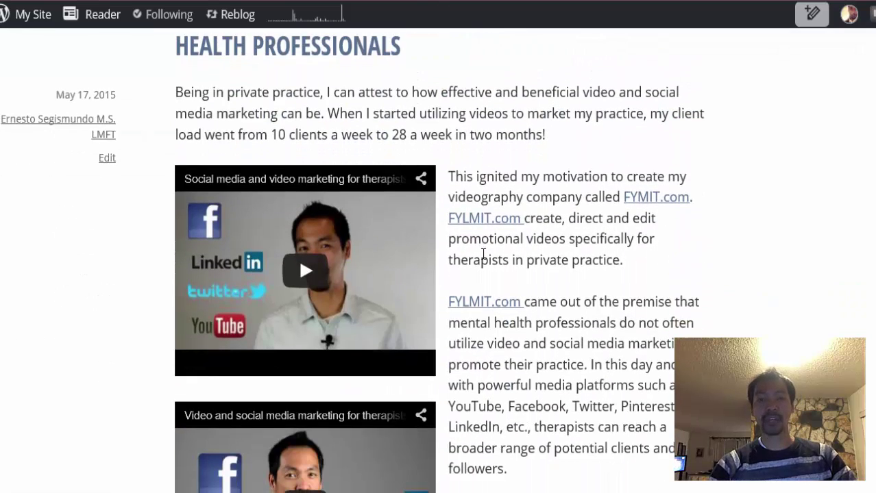